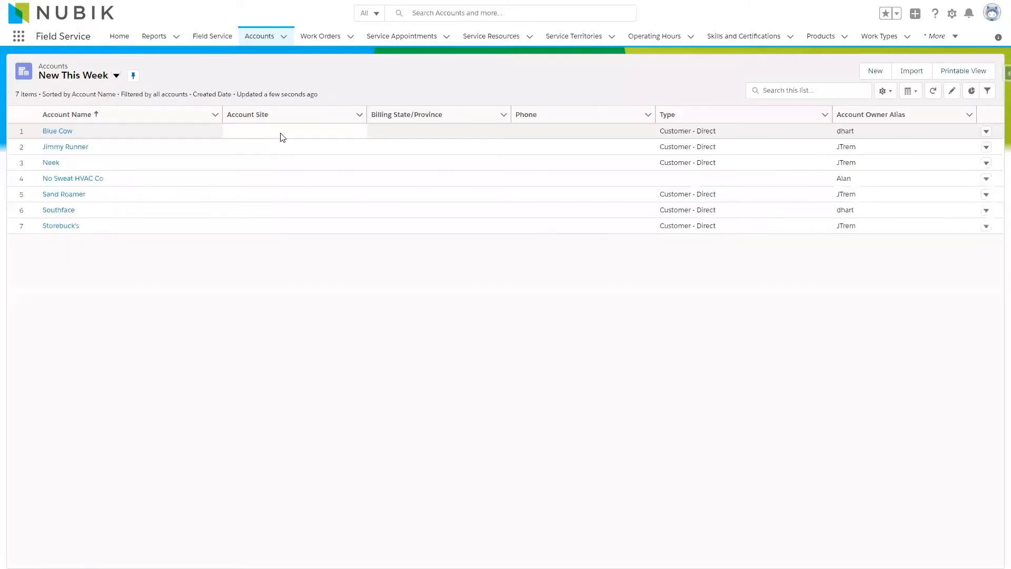
# Open the Southface account and start a new case from it, choosing the first suggested Southface contact as the case contact.
pyautogui.click(58, 210)
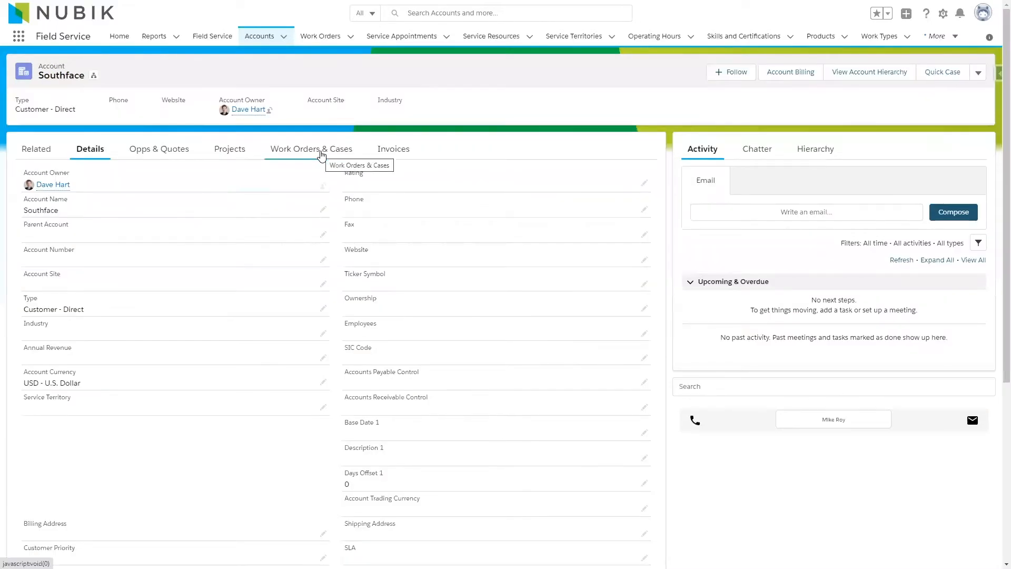
pyautogui.click(325, 157)
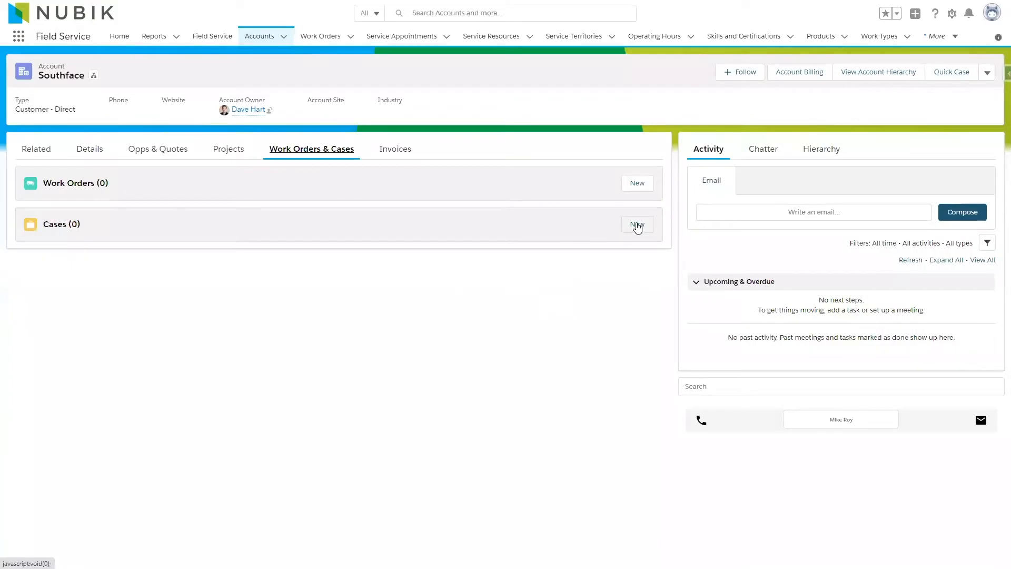
pyautogui.click(637, 223)
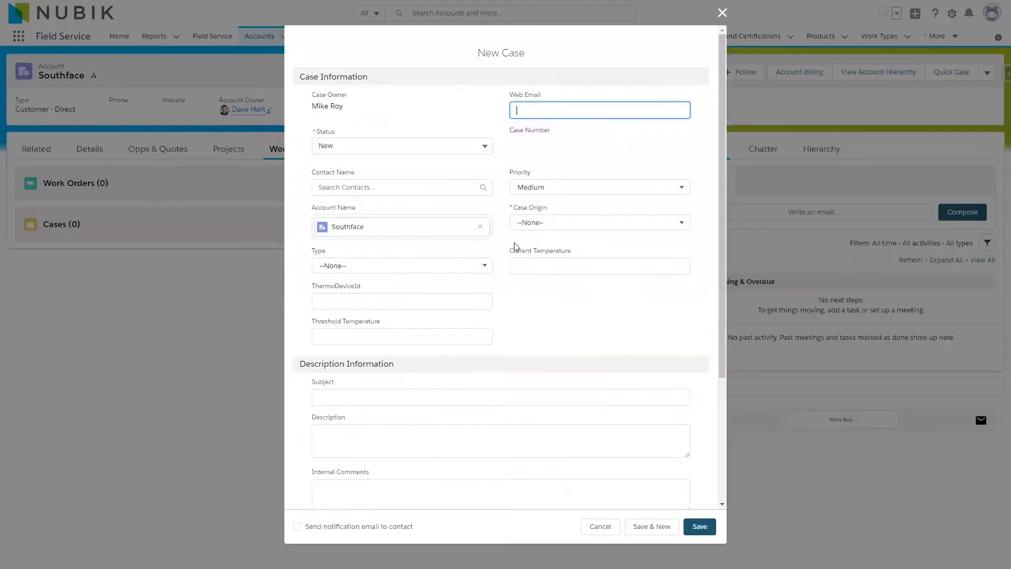
pyautogui.click(345, 189)
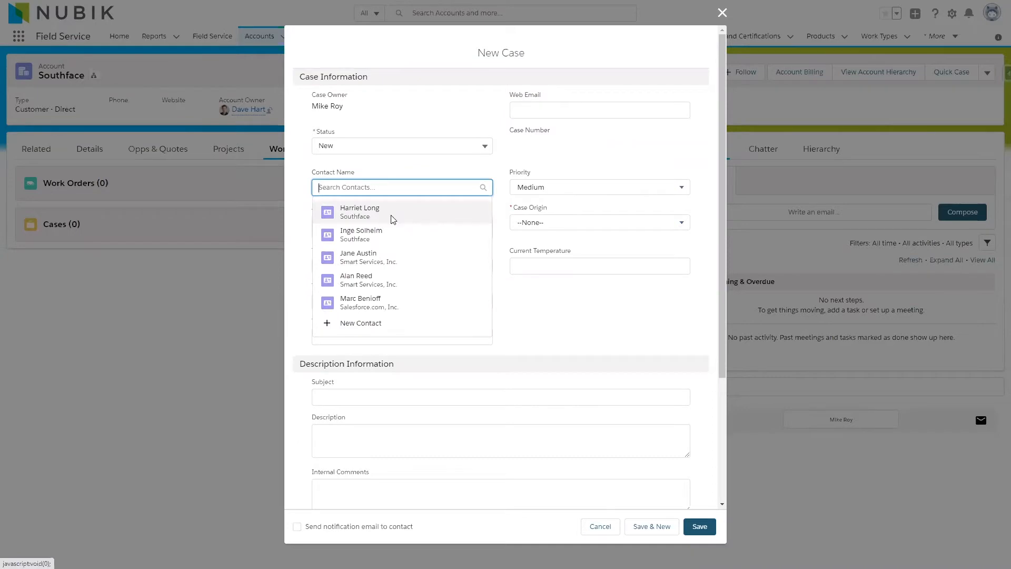
pyautogui.click(392, 212)
# Set the new case's origin to Phone and its type to Electrical.
pyautogui.click(550, 230)
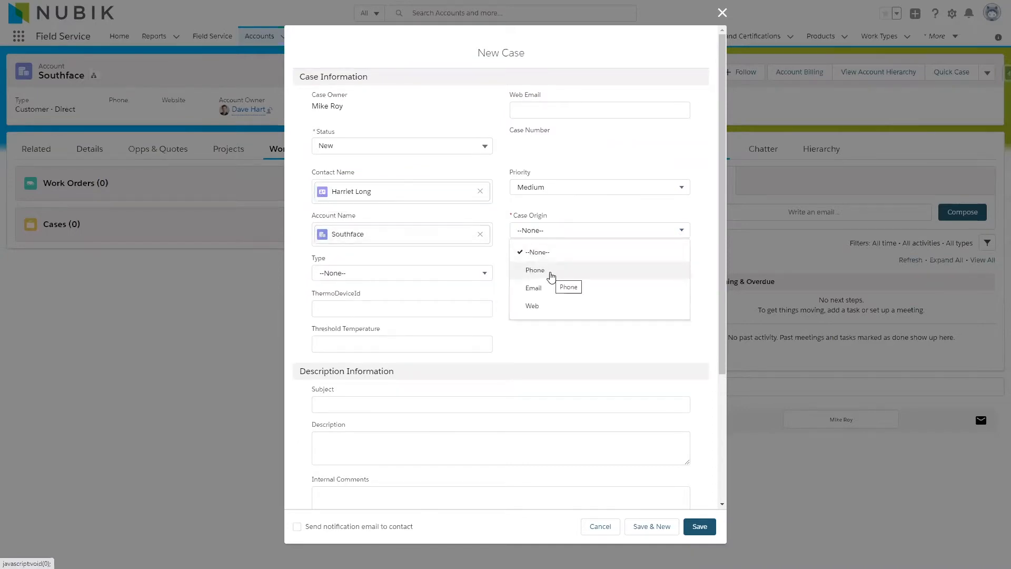
pyautogui.click(550, 272)
pyautogui.click(347, 274)
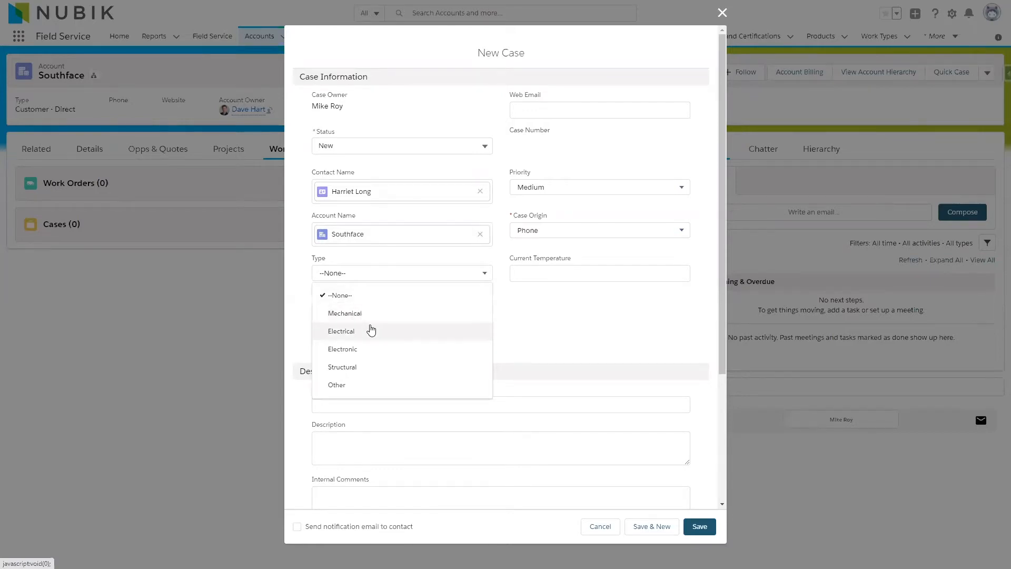
pyautogui.click(385, 333)
# Enter "Thermostat not working correctly" as both the case's subject and description, and save the case.
pyautogui.click(353, 403)
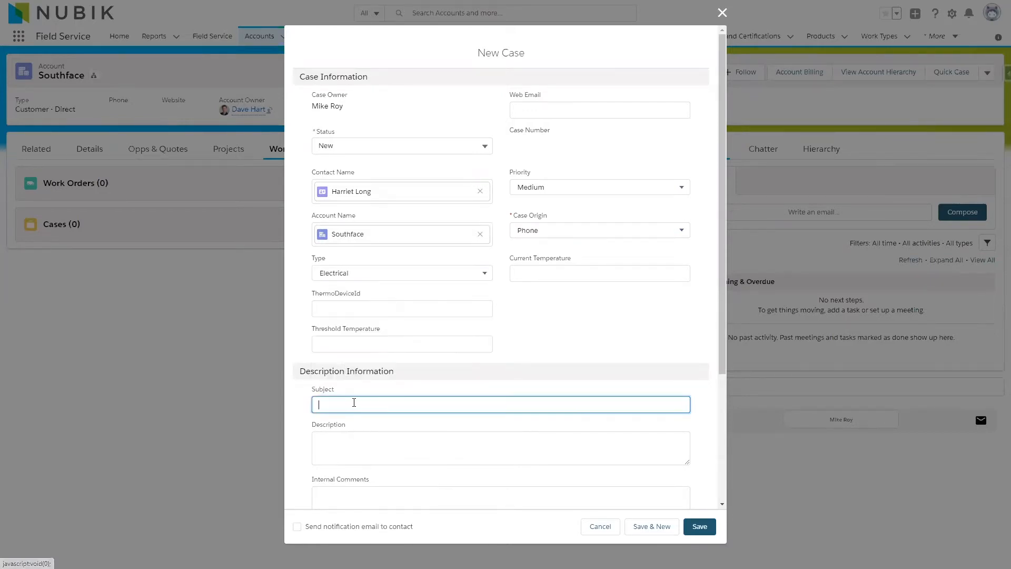
pyautogui.write('Thermostat not working correctly')
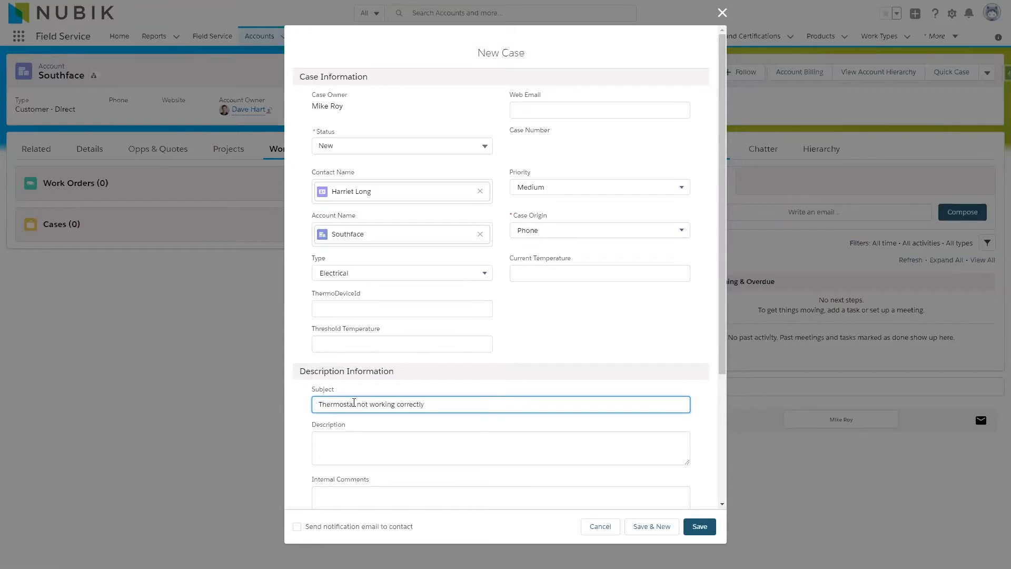
pyautogui.click(397, 456)
pyautogui.write('Thermostat not working correctly')
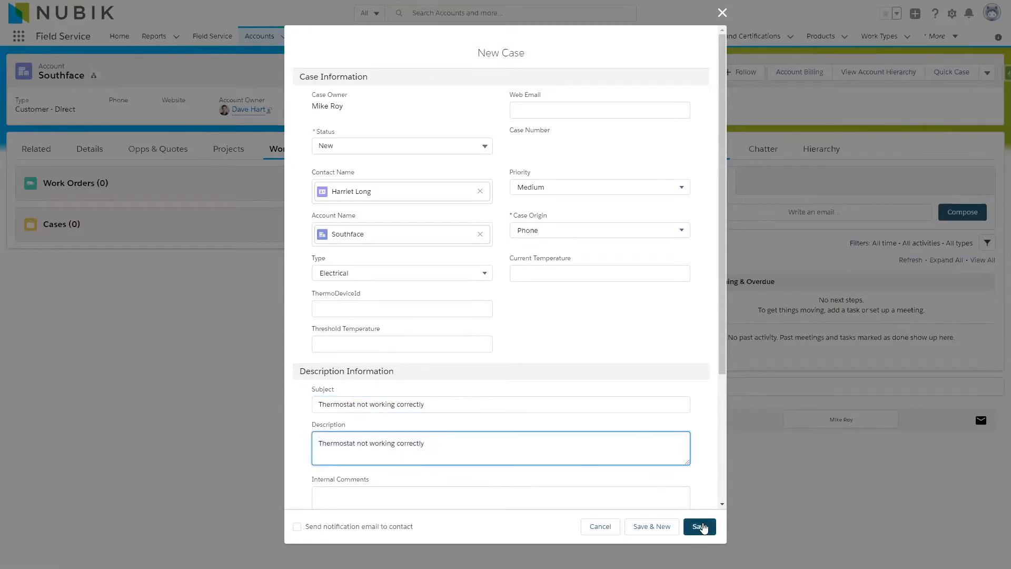
pyautogui.click(701, 527)
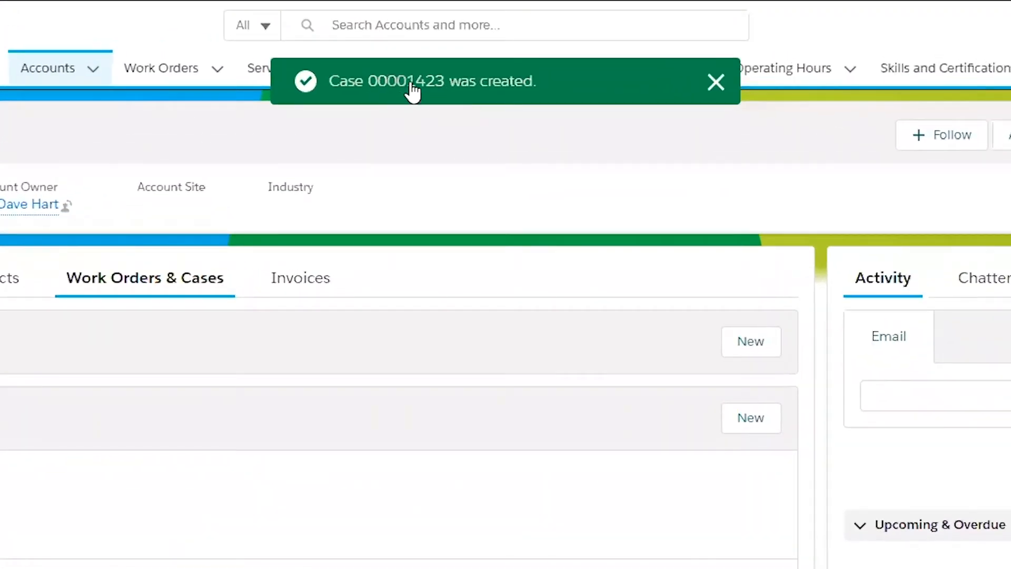
# Open the newly created case and create a work order from its feed, keeping the prefilled account, subject and description.
pyautogui.click(413, 93)
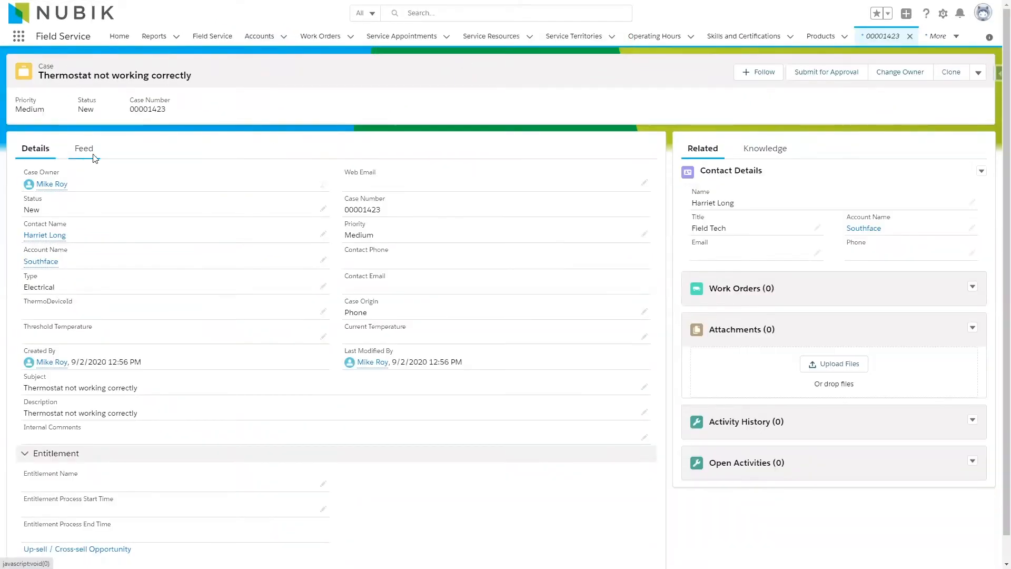
pyautogui.click(82, 152)
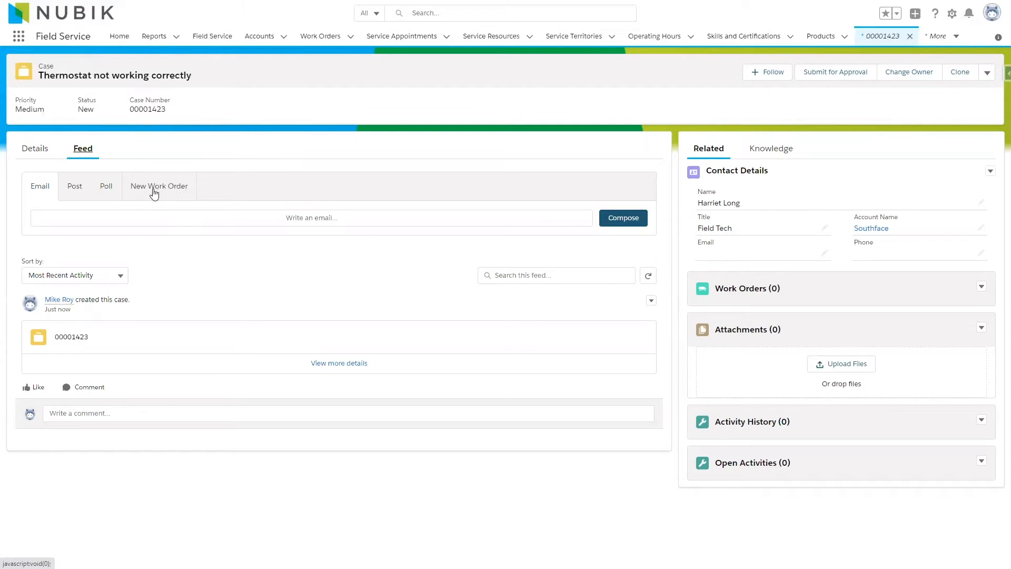
pyautogui.click(166, 192)
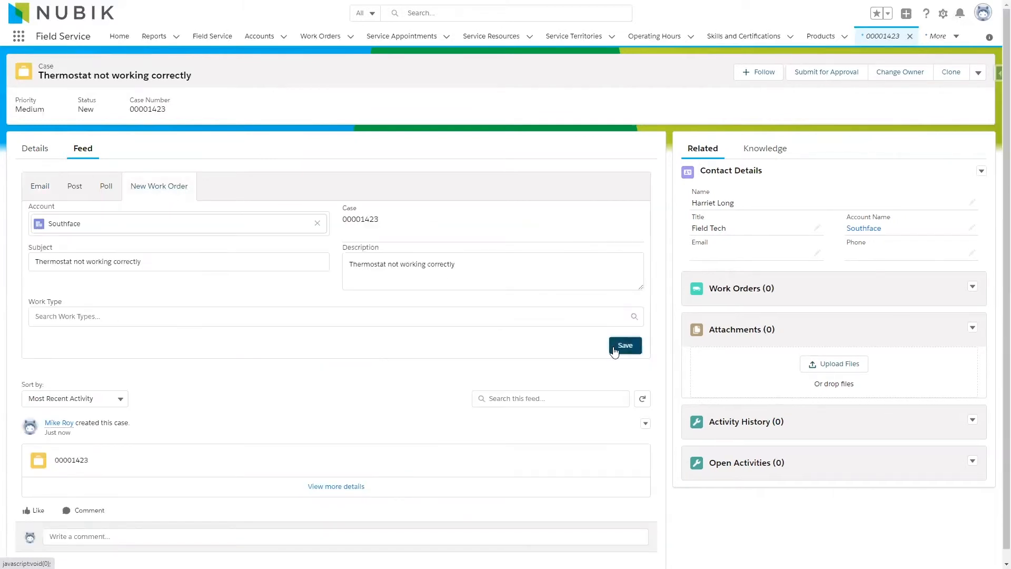
pyautogui.click(623, 345)
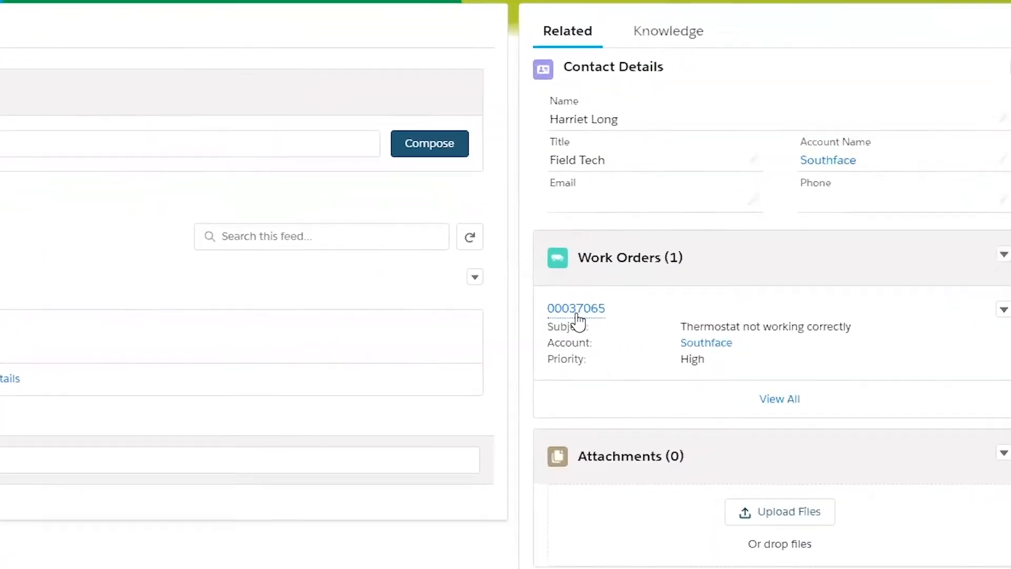
# Open the case's new work order and review its case link, description and linked integration project.
pyautogui.moveTo(694, 321)
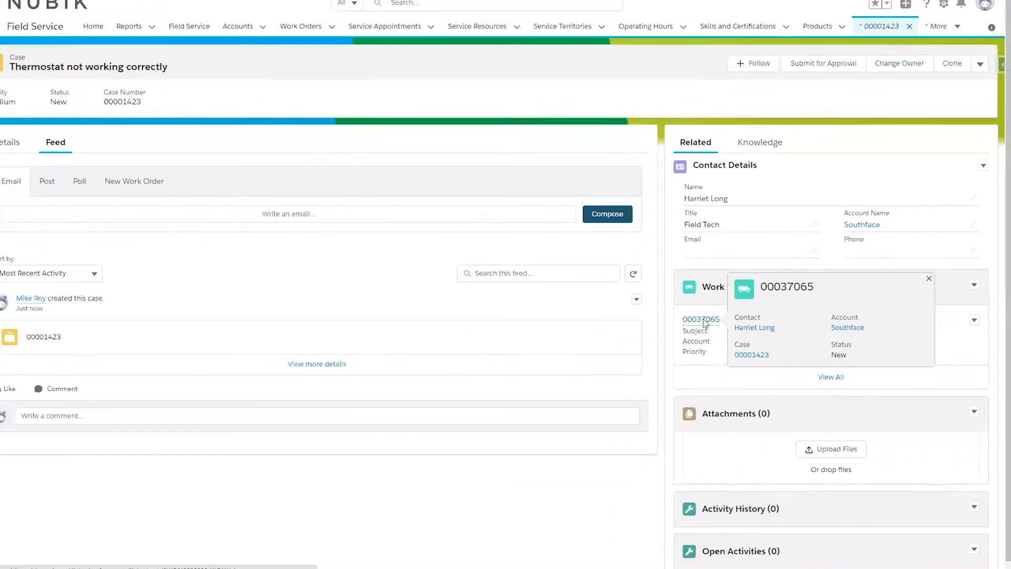
pyautogui.click(650, 315)
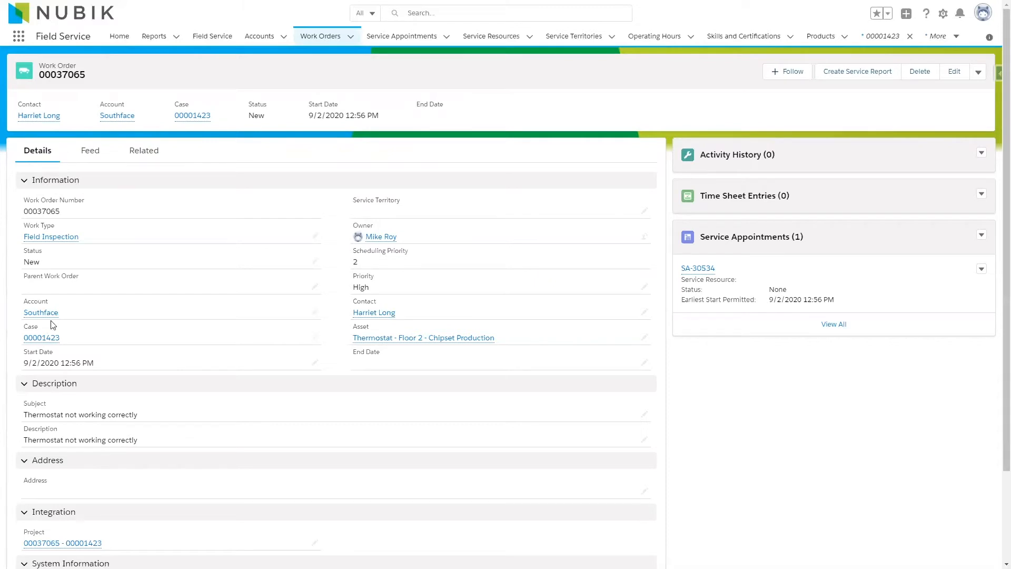
pyautogui.moveTo(26, 339)
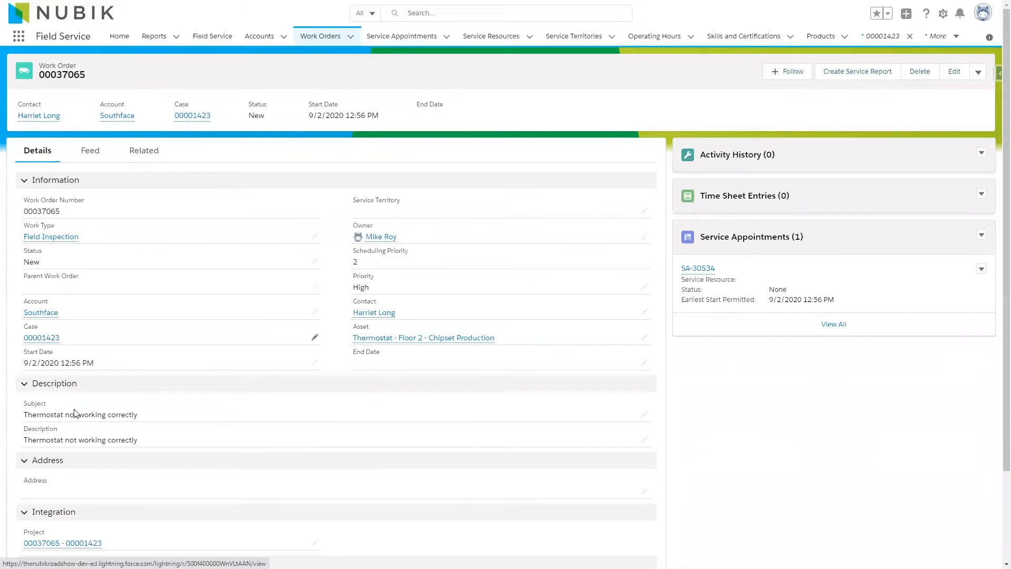
pyautogui.moveTo(46, 548)
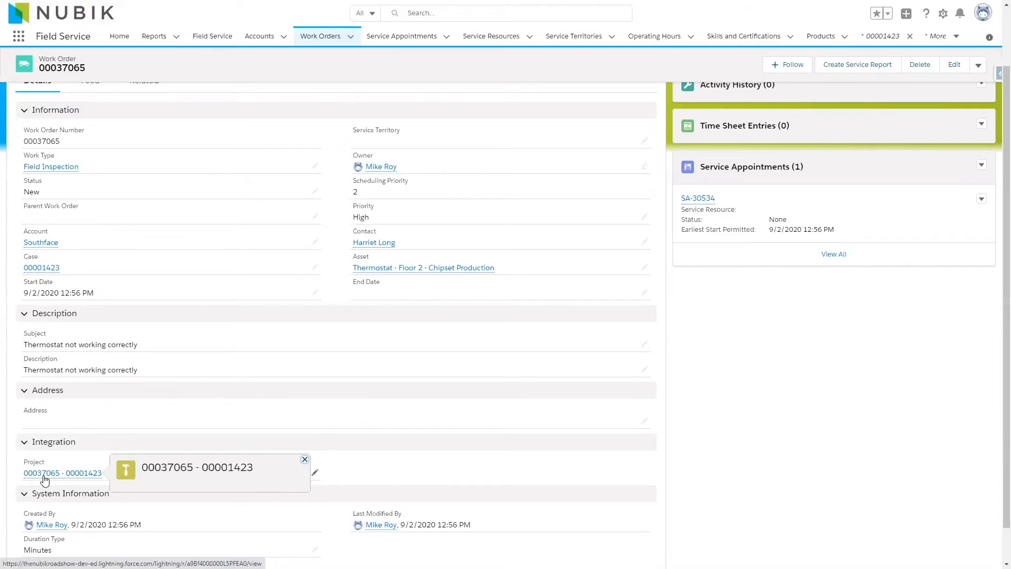
pyautogui.scroll(2, 357, 269)
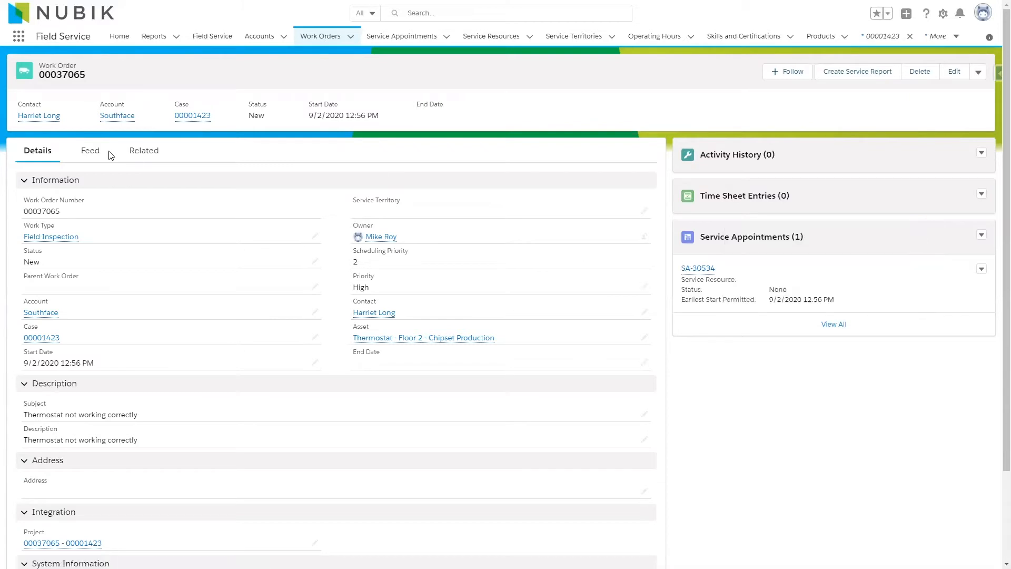
# Look up available appointments for the work order with the address Brossard, QC, Canada and the territory Brossard.
pyautogui.click(88, 151)
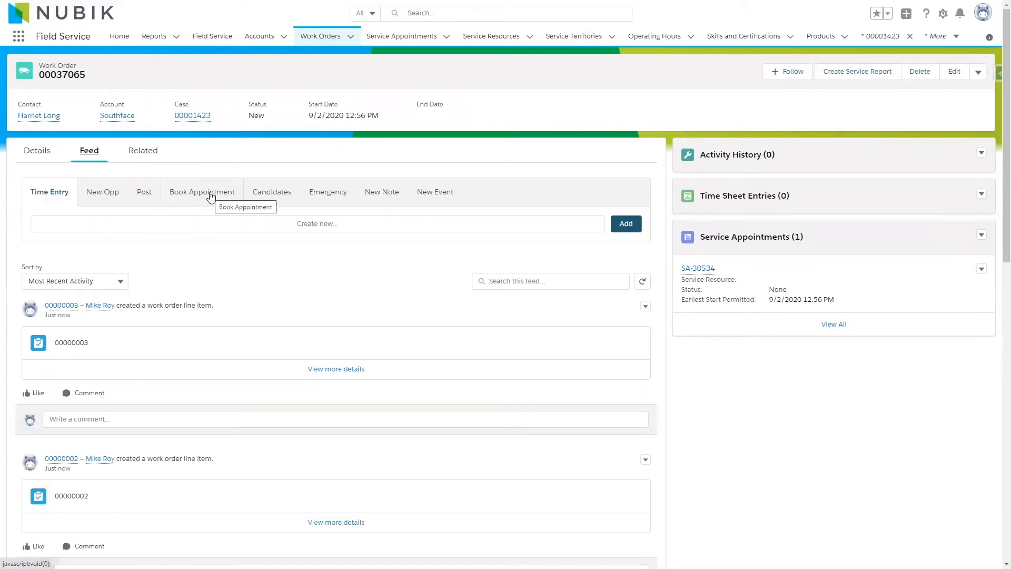
pyautogui.click(211, 195)
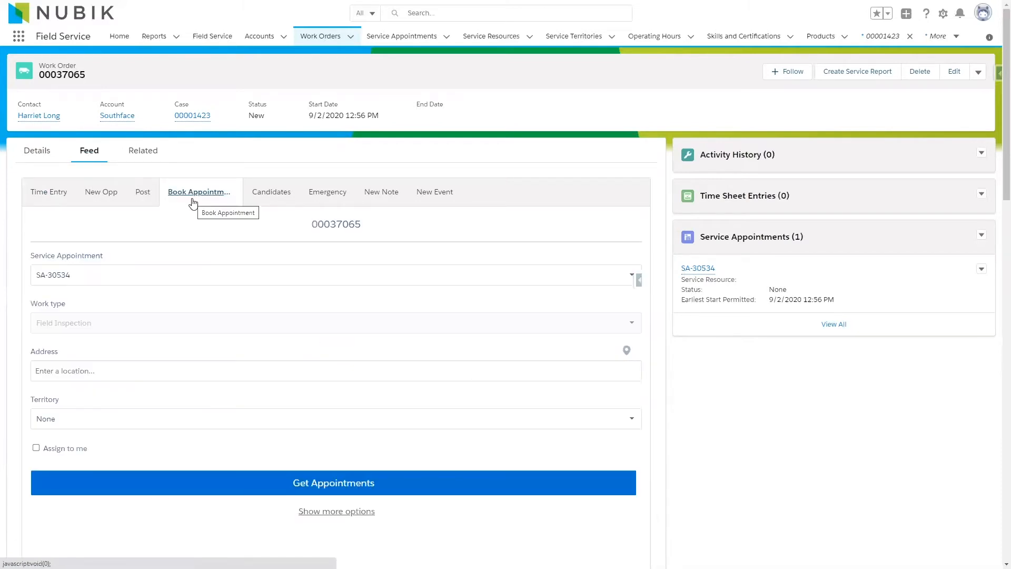
pyautogui.click(107, 371)
pyautogui.write('bros')
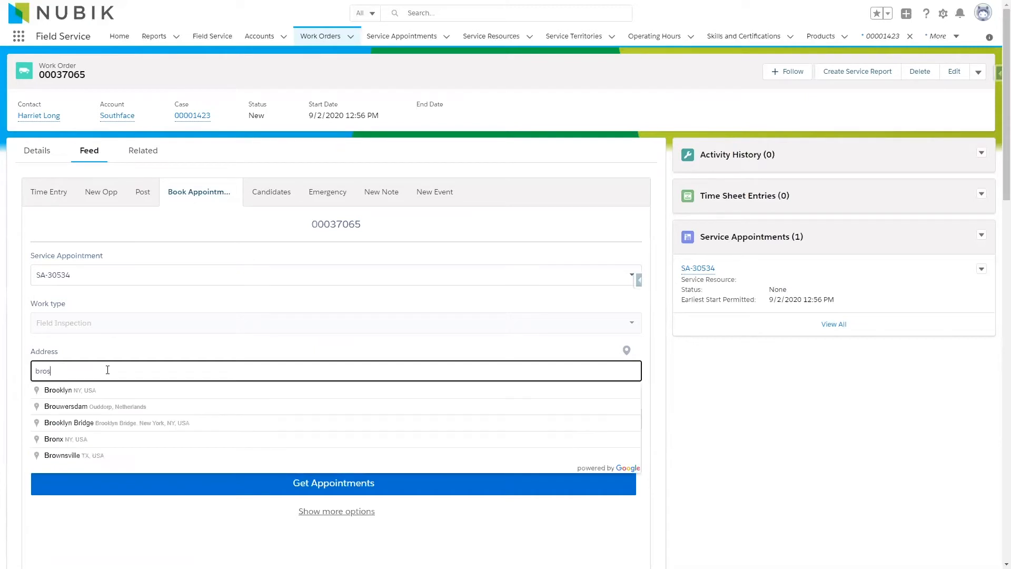
pyautogui.write('sard')
pyautogui.click(102, 391)
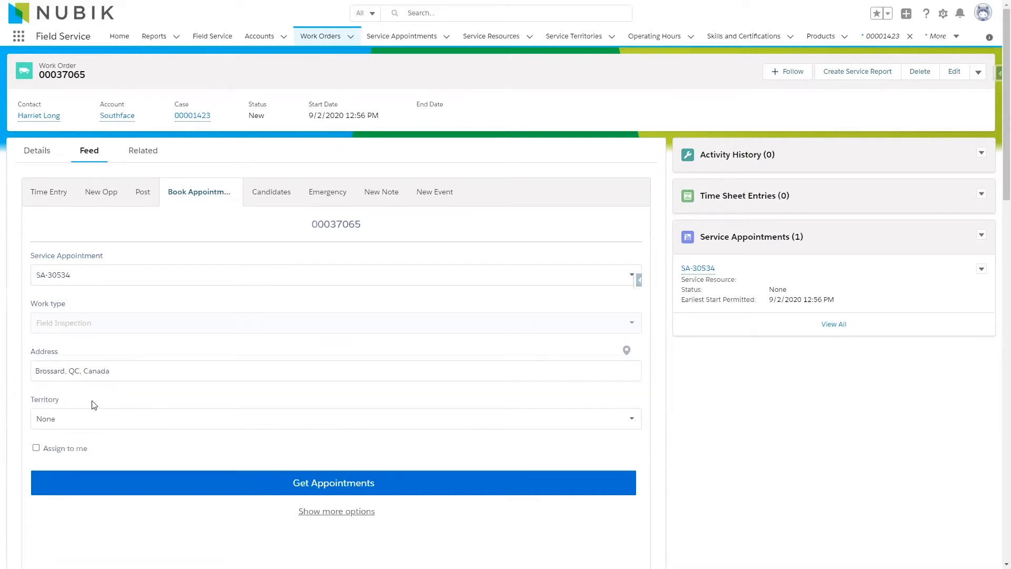
pyautogui.click(83, 419)
pyautogui.click(81, 444)
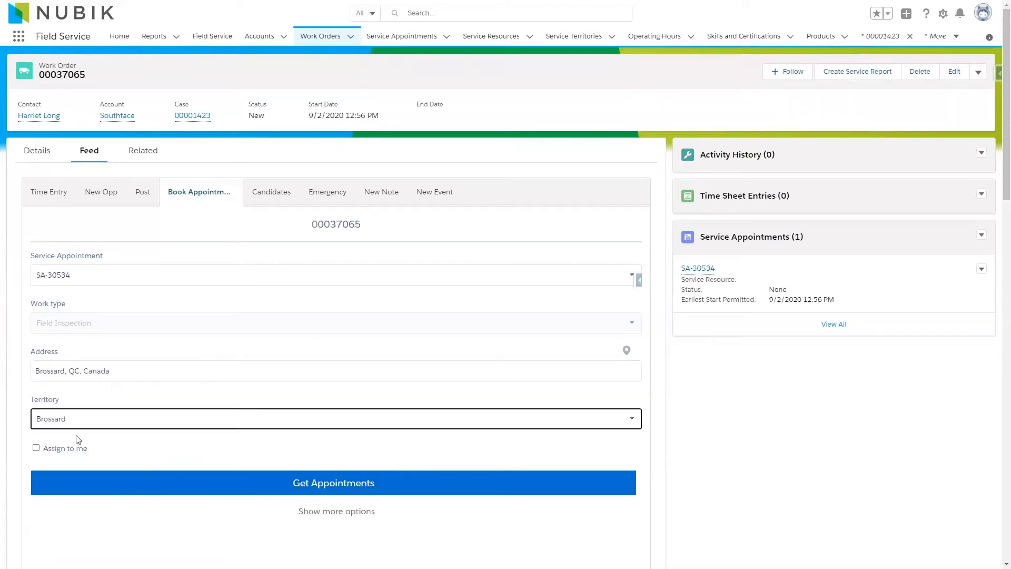
pyautogui.click(328, 486)
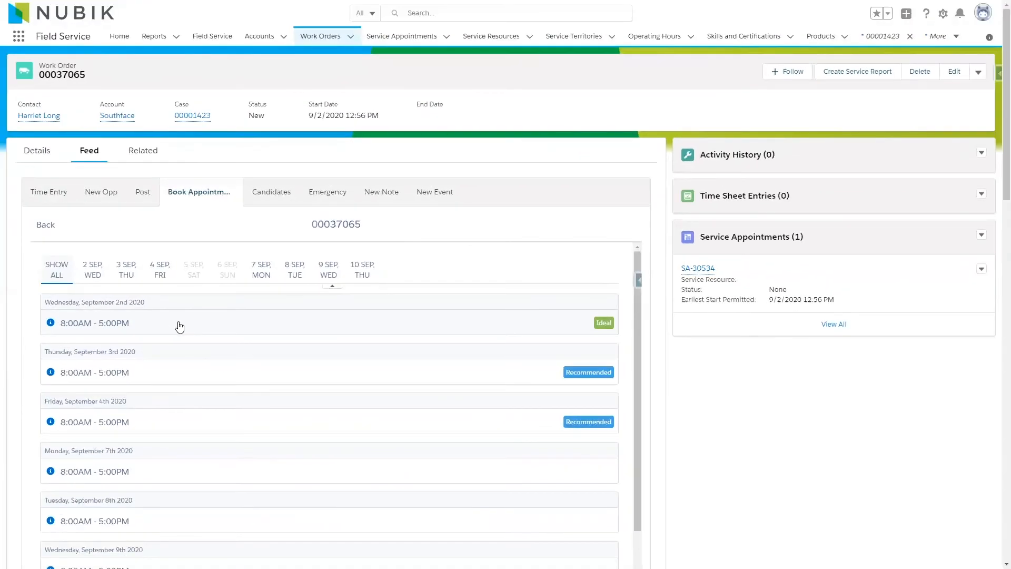
# Book the ideal slot on September 2nd 2020 and open the scheduled service appointment to check its assigned resource.
pyautogui.click(180, 326)
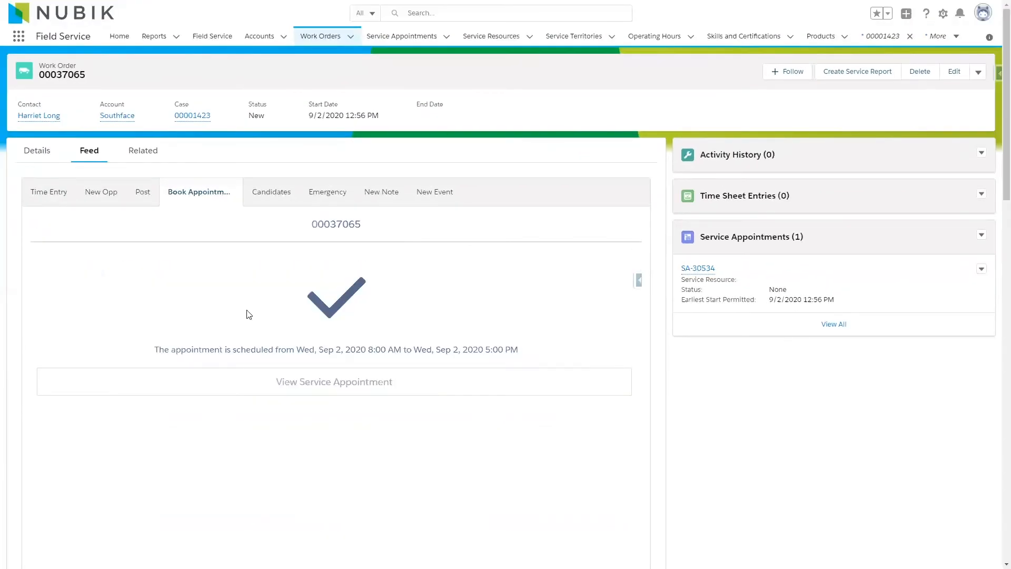
pyautogui.click(313, 388)
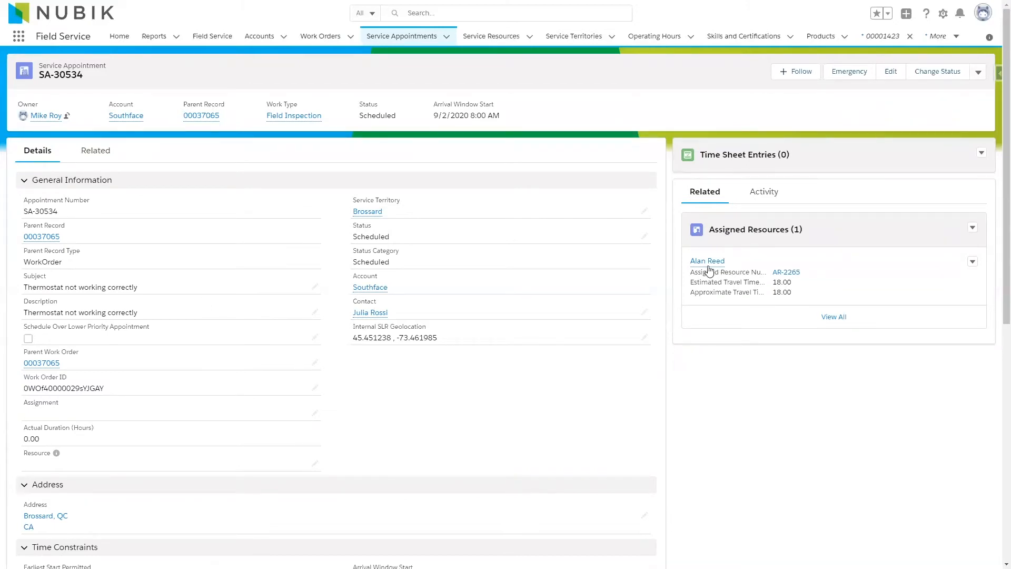
pyautogui.moveTo(717, 269)
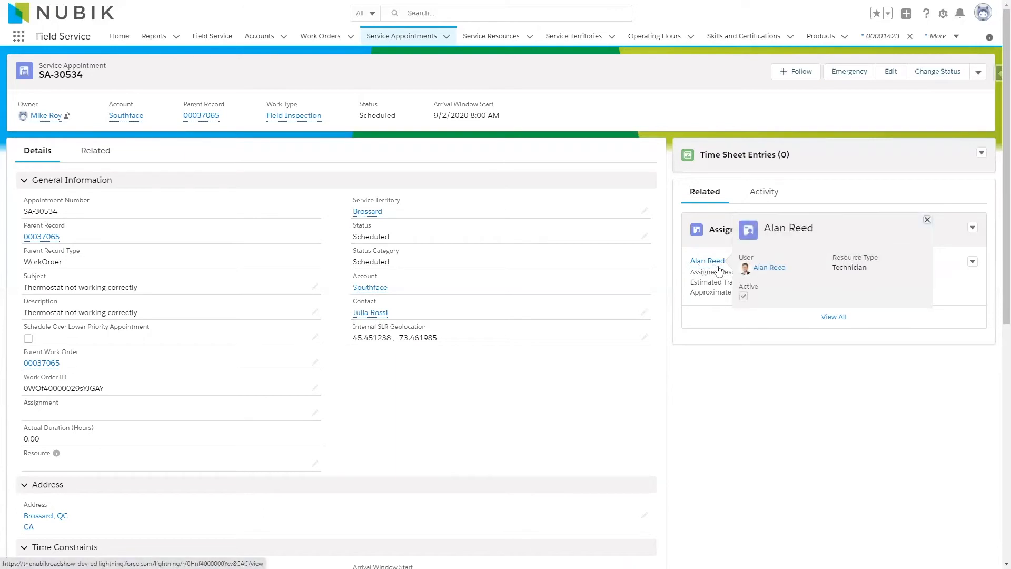
# Advance the service appointment's status to Dispatched and on to In Progress.
pyautogui.click(935, 79)
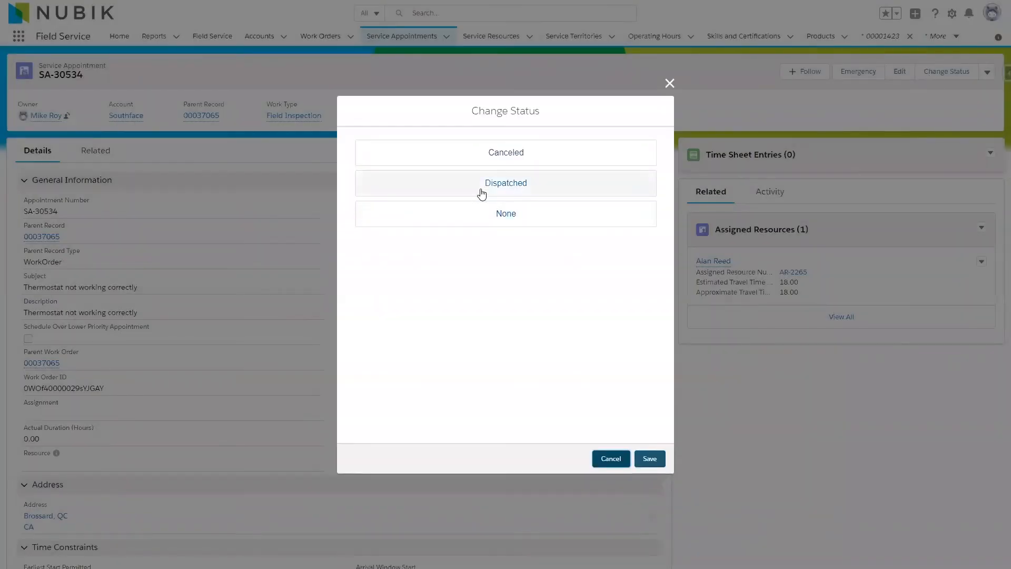
pyautogui.click(482, 194)
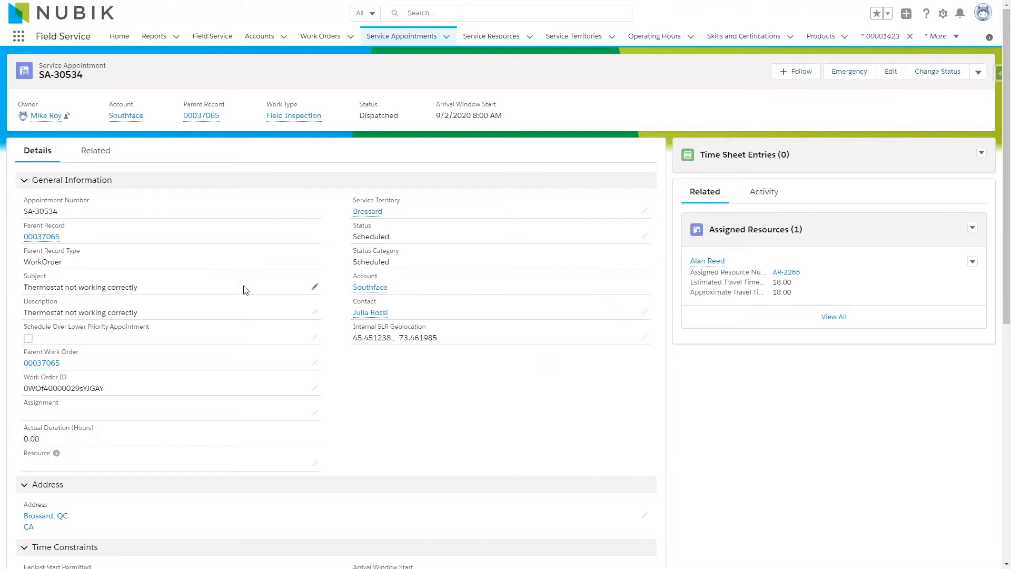
pyautogui.click(935, 77)
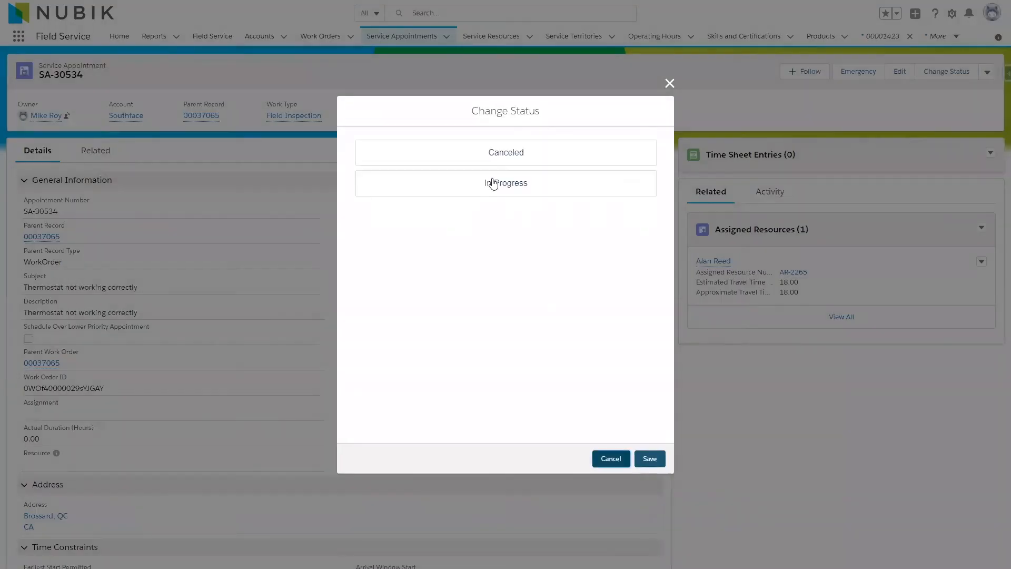
pyautogui.click(507, 184)
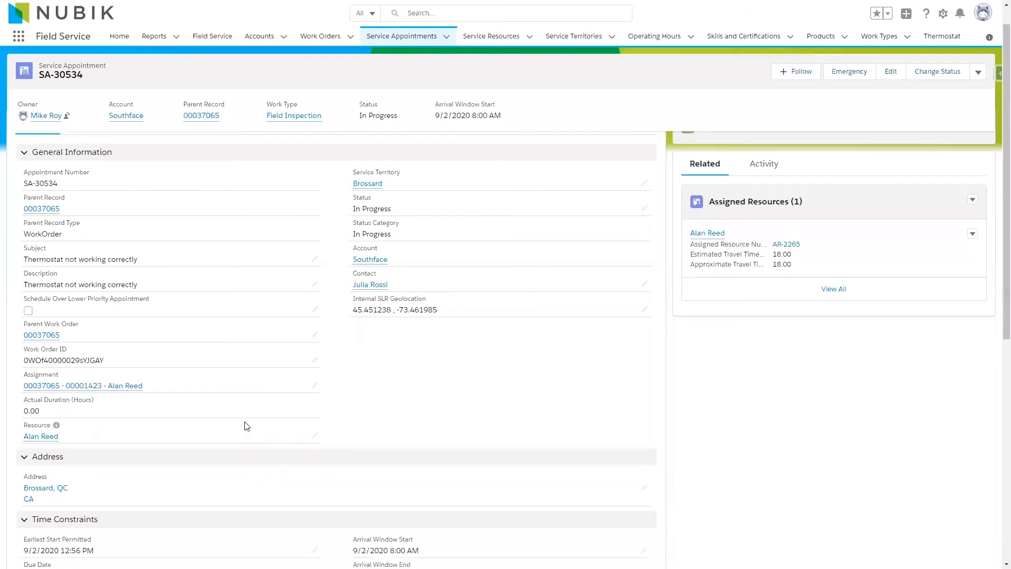
# Examine the assignment and resource fields in the service appointment's details.
pyautogui.scroll(-4, 163, 444)
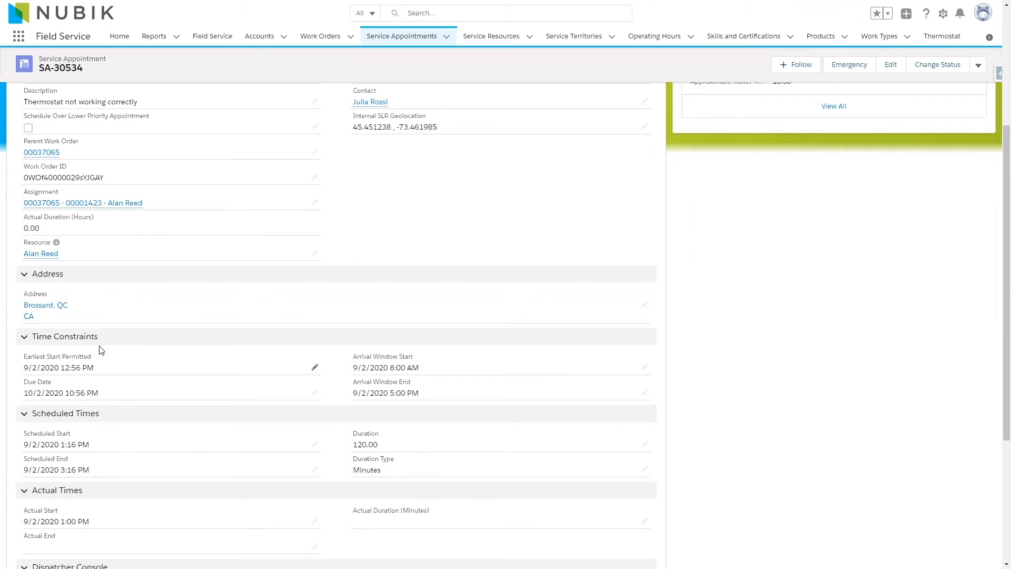
pyautogui.tripleClick(161, 207)
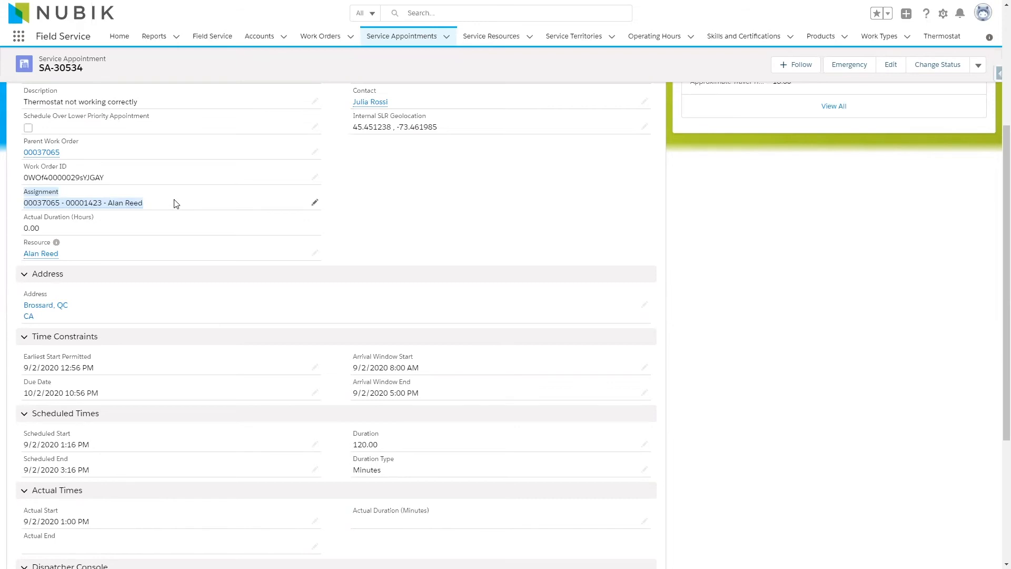
pyautogui.moveTo(64, 209)
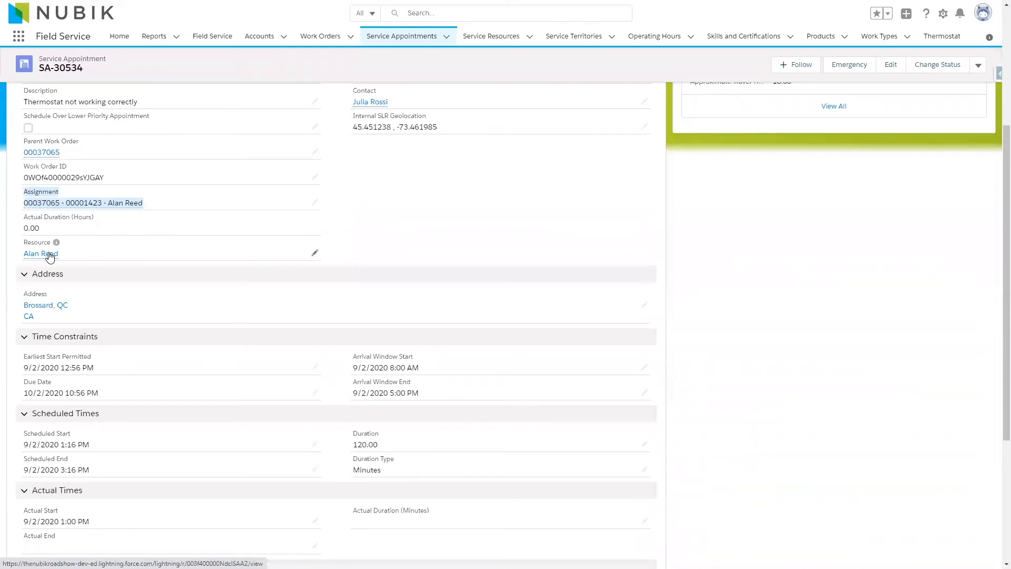
# Change the service appointment's status to Completed, signing the completion form by hand and saving the signature.
pyautogui.scroll(1, 90, 321)
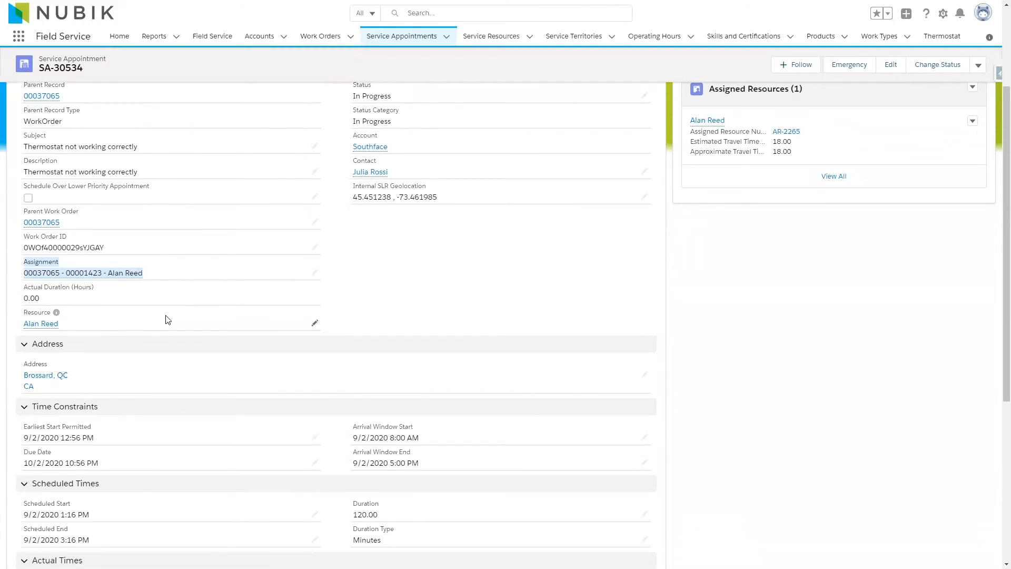
pyautogui.scroll(-2, 153, 330)
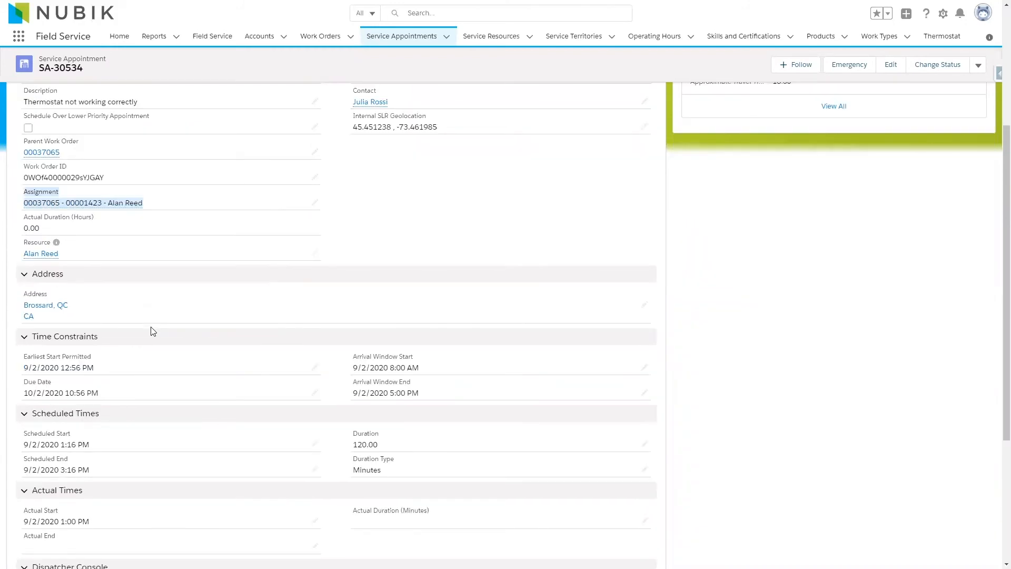
pyautogui.scroll(-2, 153, 331)
pyautogui.scroll(8, 152, 331)
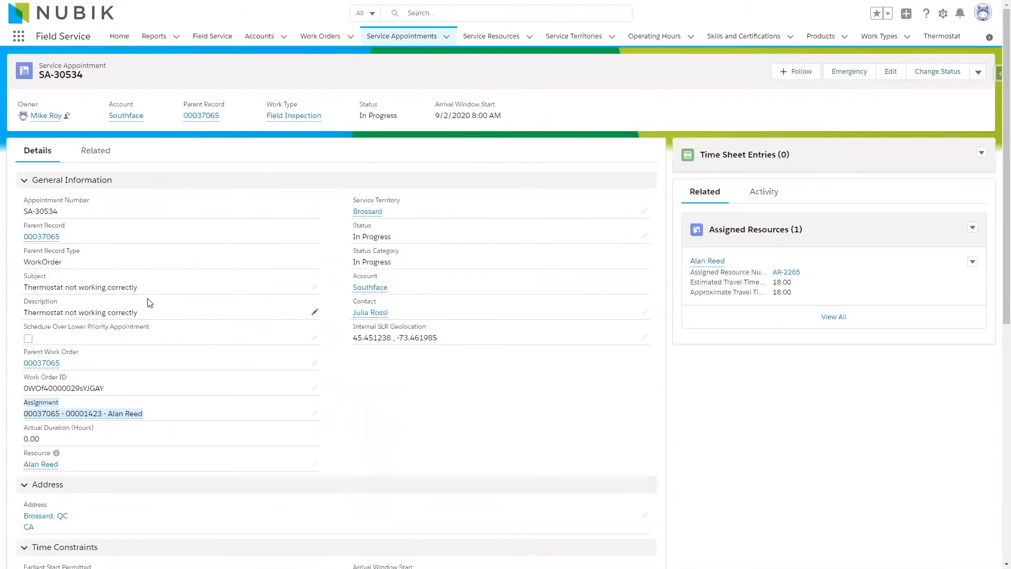
pyautogui.click(933, 75)
pyautogui.click(506, 195)
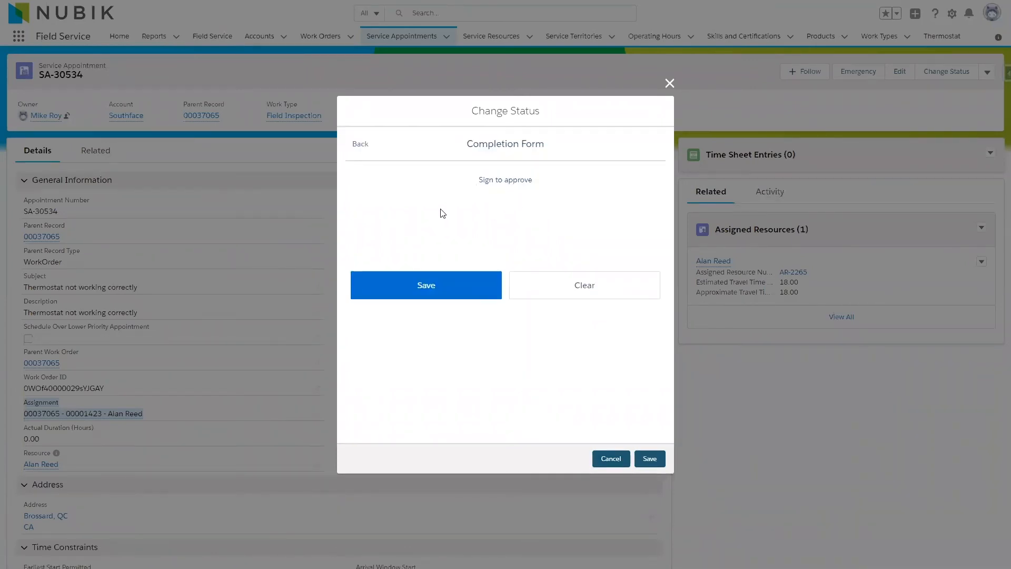
pyautogui.moveTo(440, 202)
pyautogui.mouseDown()
pyautogui.moveTo(433, 234)
pyautogui.moveTo(506, 198)
pyautogui.moveTo(562, 203)
pyautogui.mouseUp()
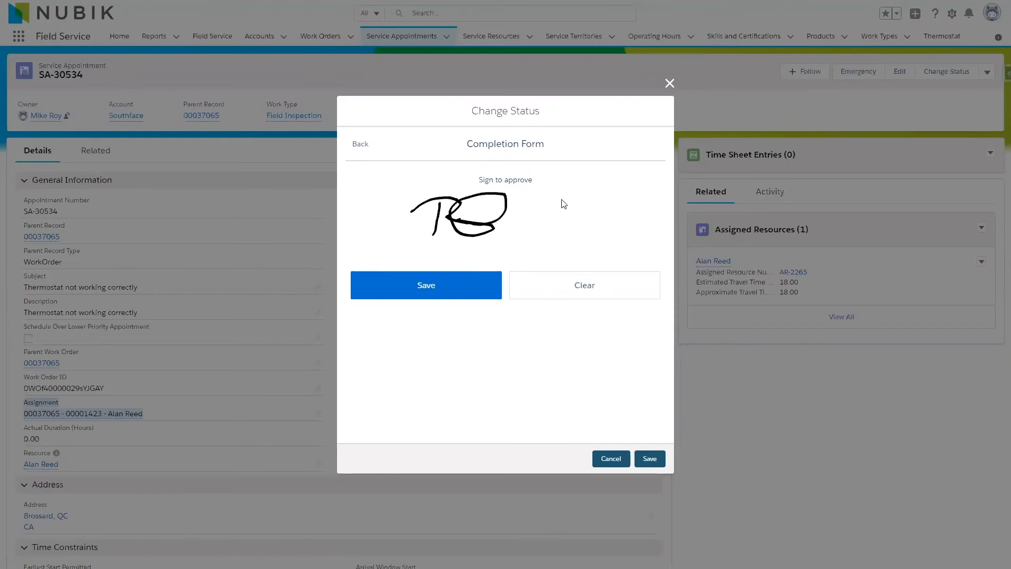
pyautogui.click(433, 287)
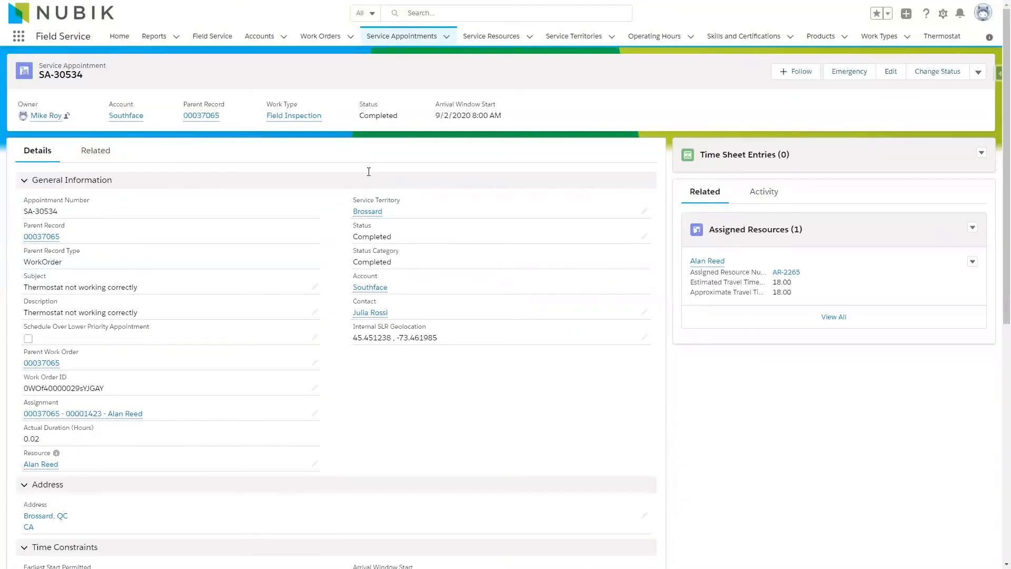
# Check the completed appointment's actual times and open the timecard related to its assignment.
pyautogui.scroll(-5, 56, 445)
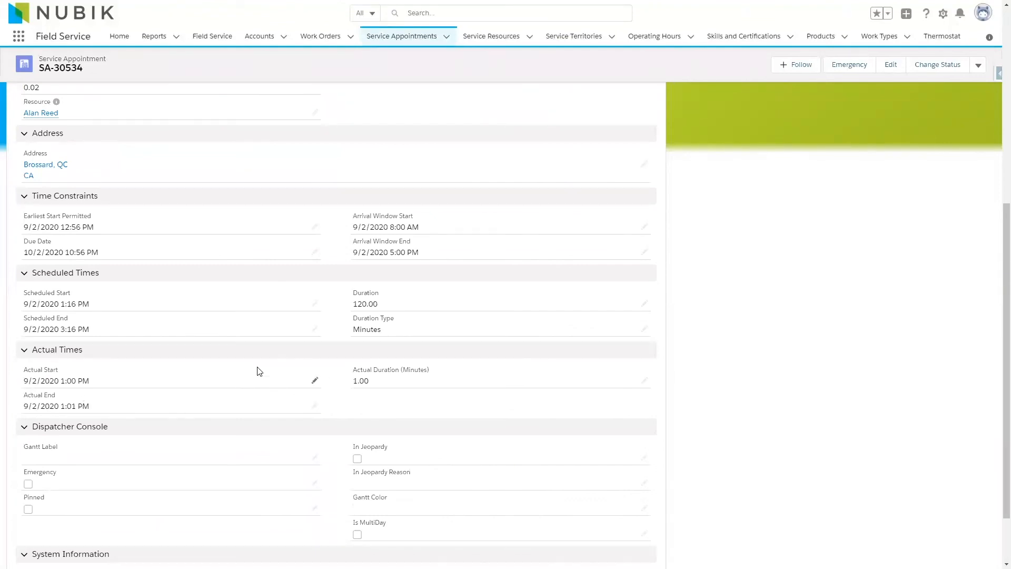
pyautogui.scroll(7, 257, 371)
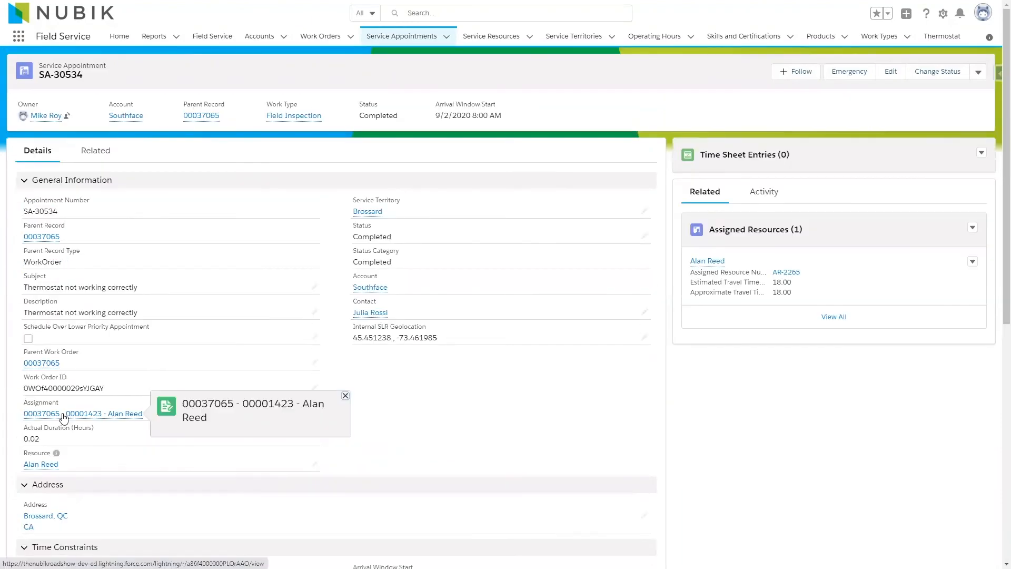
pyautogui.click(63, 416)
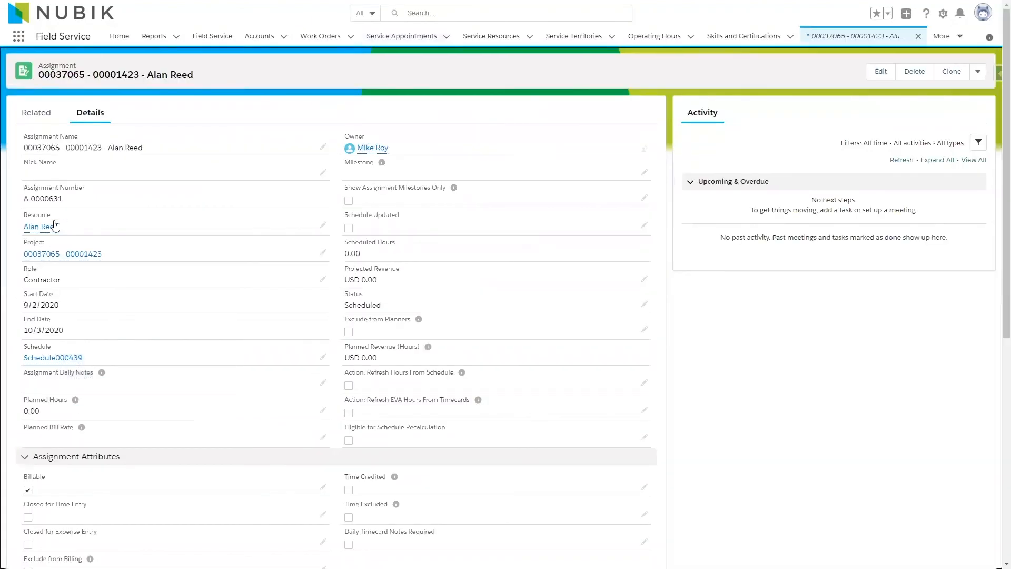
pyautogui.click(37, 113)
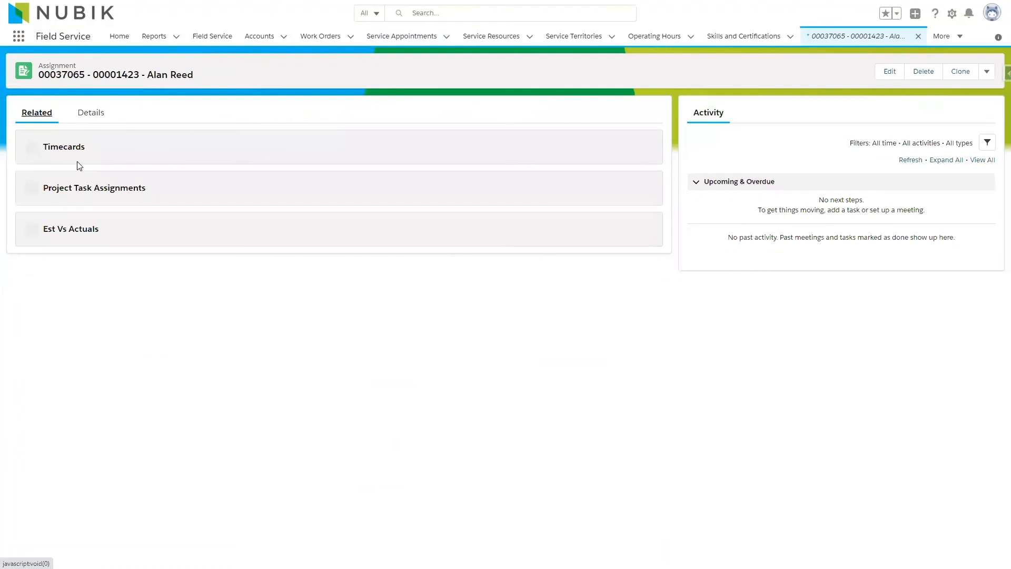
pyautogui.click(59, 191)
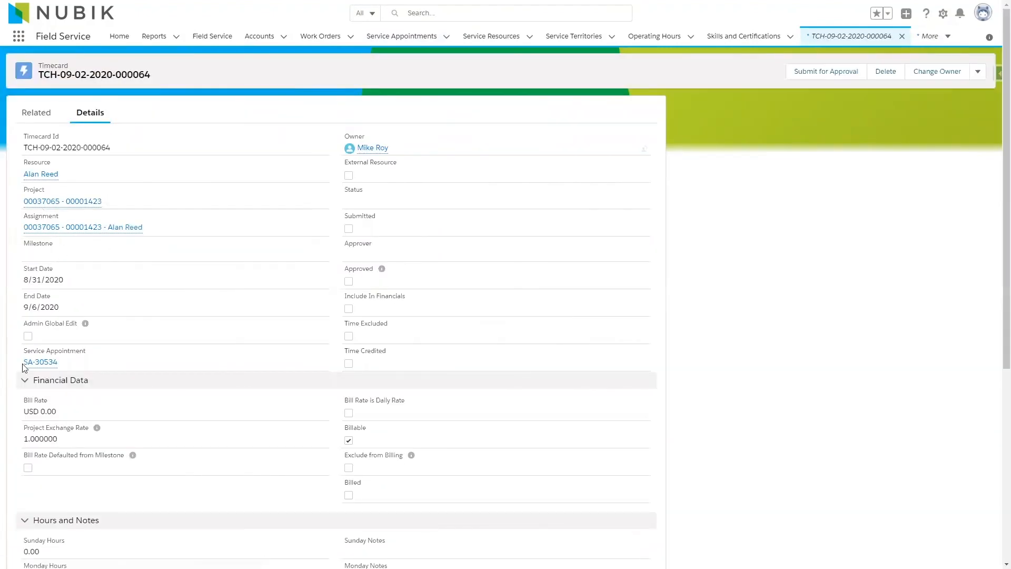
# Examine the timecard's Wednesday hours and the total cost in its estimated totals.
pyautogui.scroll(-1, 197, 406)
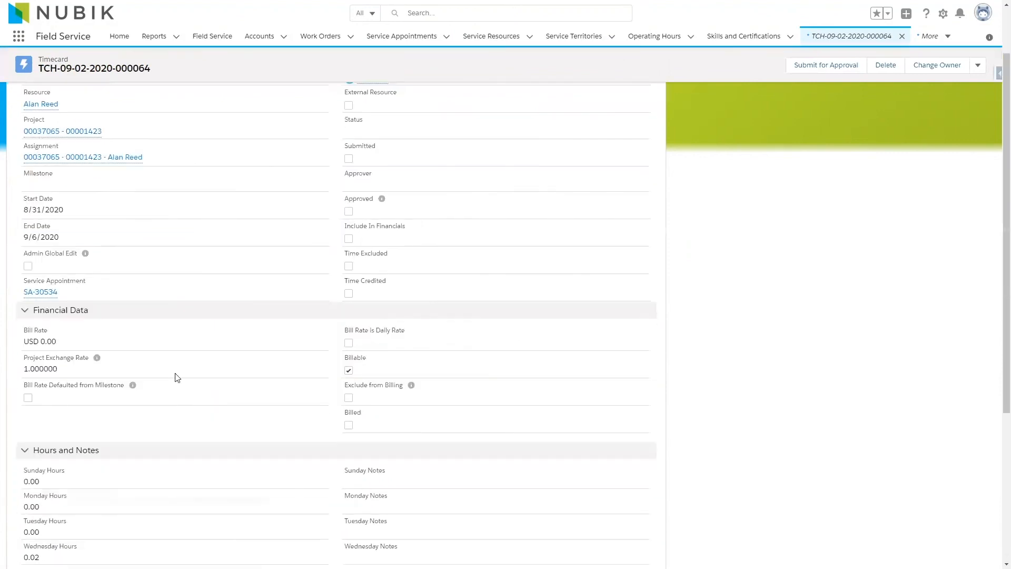
pyautogui.scroll(-2, 178, 360)
pyautogui.moveTo(29, 406); pyautogui.dragTo(77, 407)
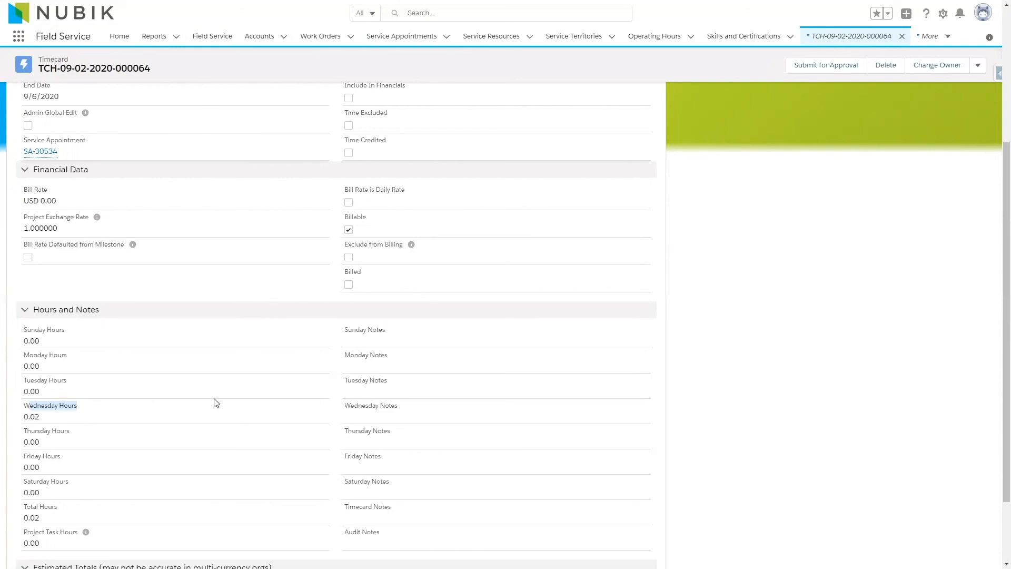
pyautogui.scroll(-1, 216, 403)
pyautogui.moveTo(382, 532); pyautogui.dragTo(344, 515)
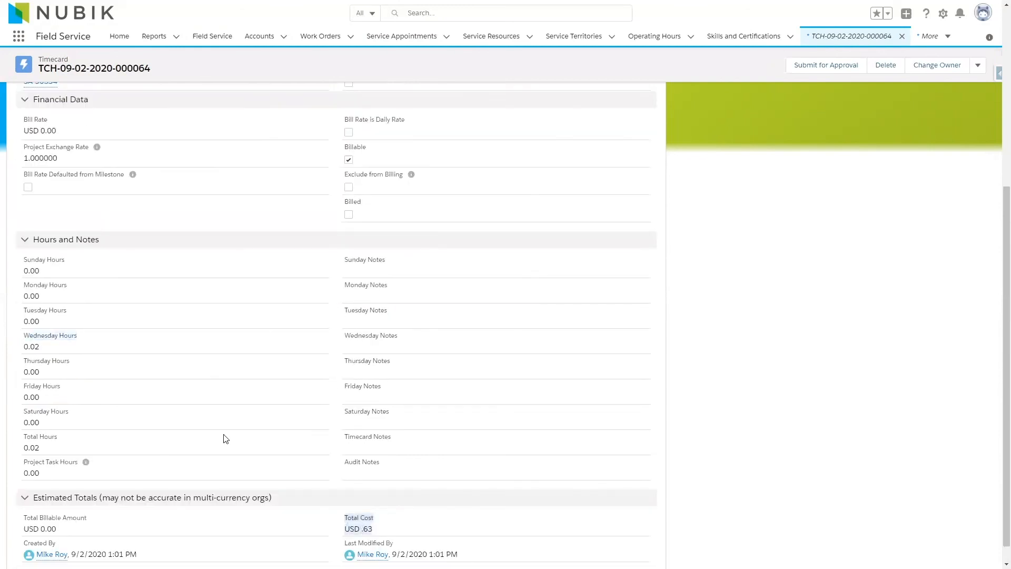